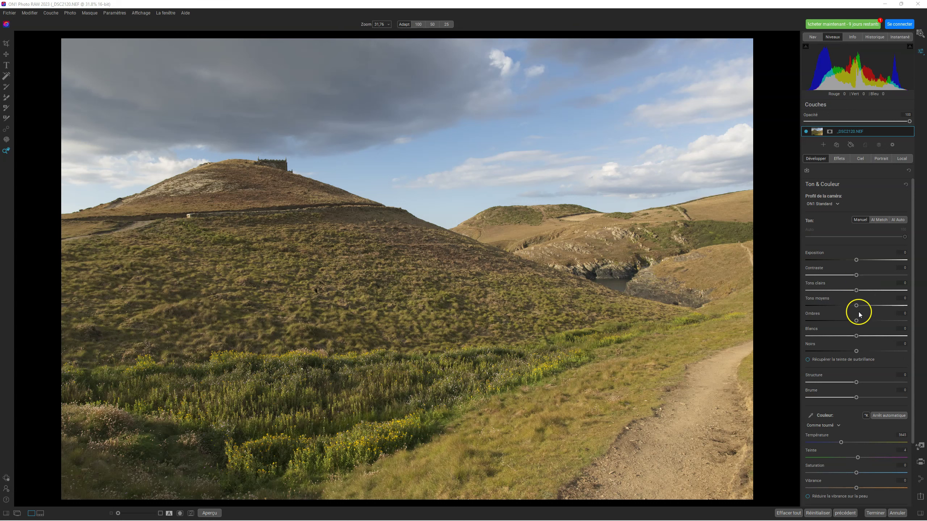
- Lower Tons clairs to -61 and cool Température to about 5027 in Ton & Couleur
mouse_move(856, 291)
left_mouse_down()
mouse_move(826, 290)
mouse_move(836, 306)
mouse_move(866, 306)
mouse_move(844, 320)
left_mouse_up()
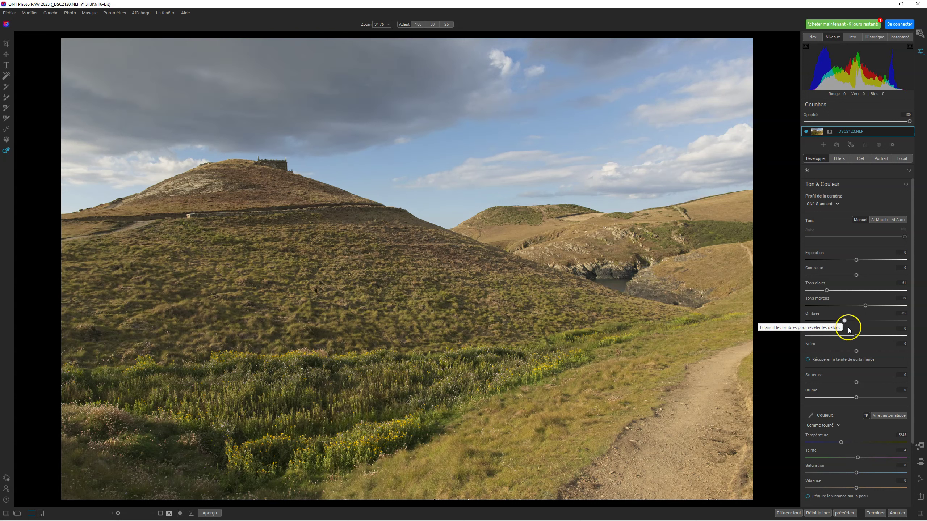
left_click_drag(841, 443, 836, 443)
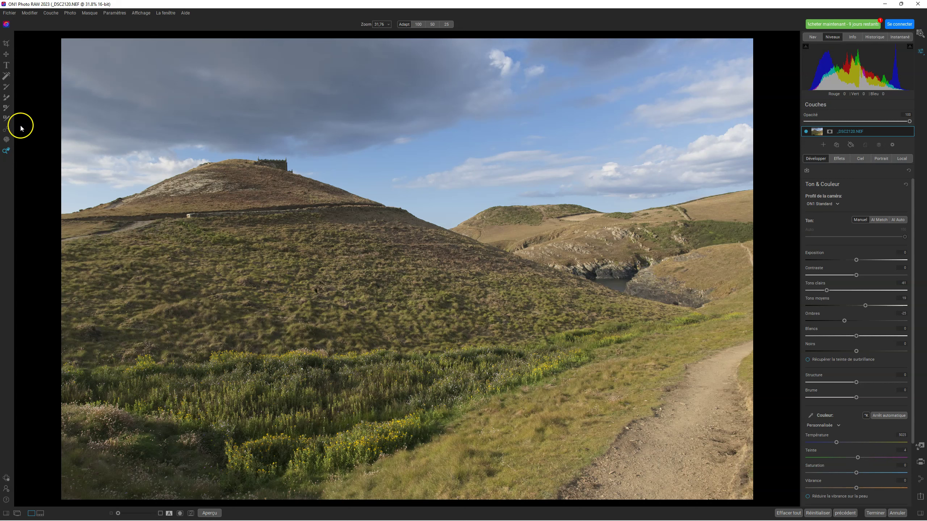
- Build an AI Quick Mask of the land and vegetation in Peindre mode, leaving the sky transparent
left_click(6, 107)
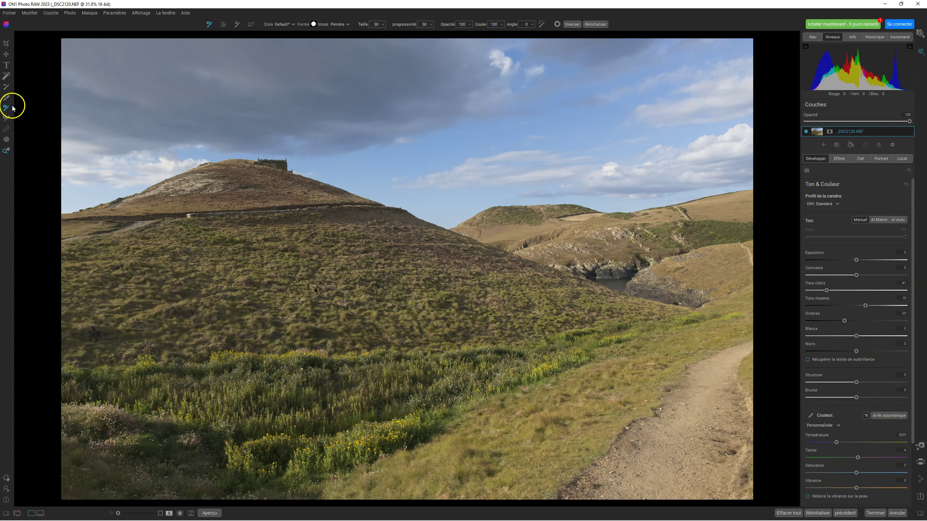
left_click(237, 25)
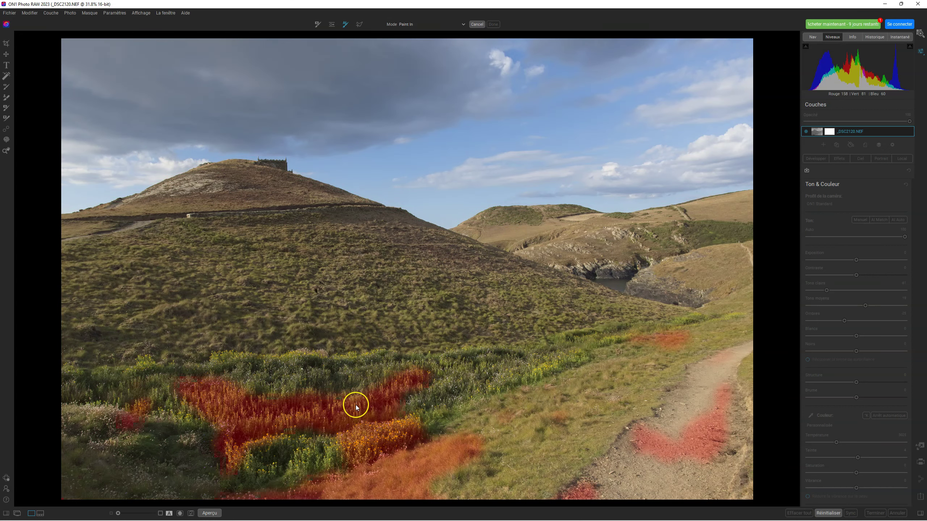
left_click(338, 297)
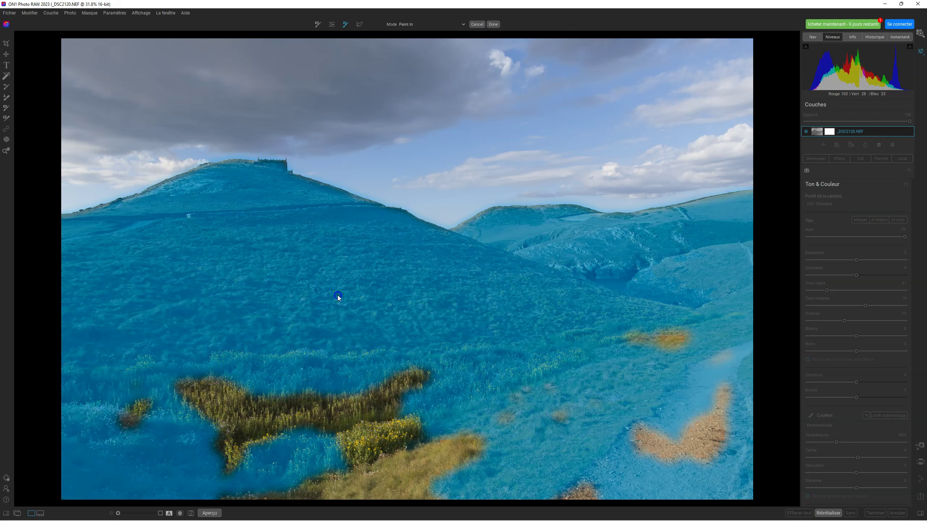
left_click(342, 416)
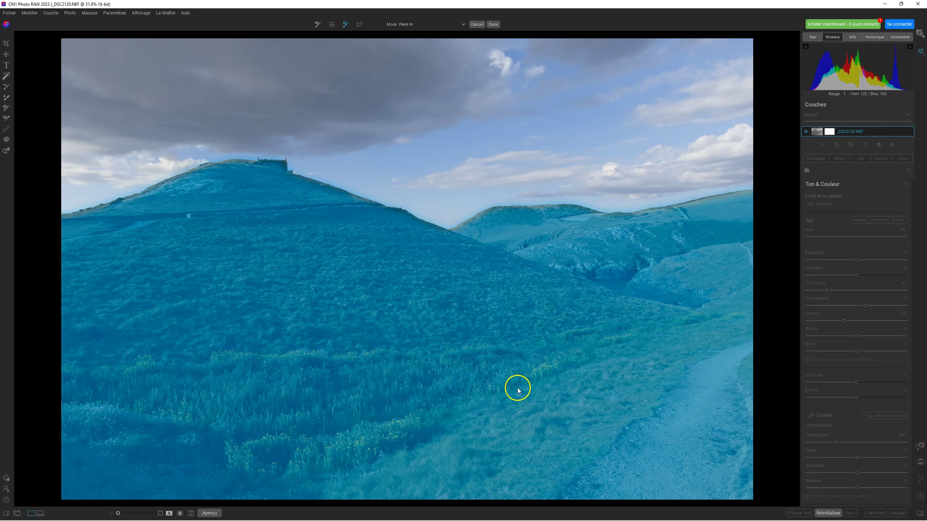
left_click(430, 25)
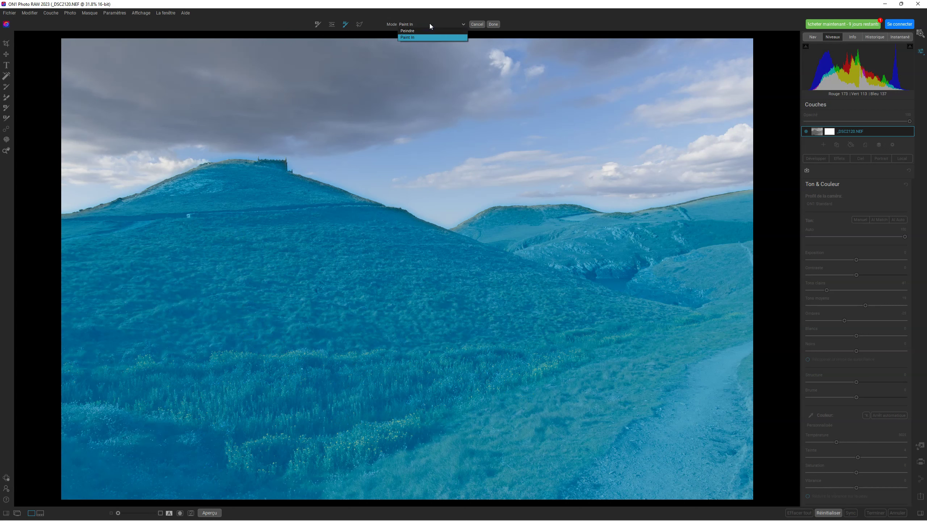
left_click(422, 32)
left_click(495, 24)
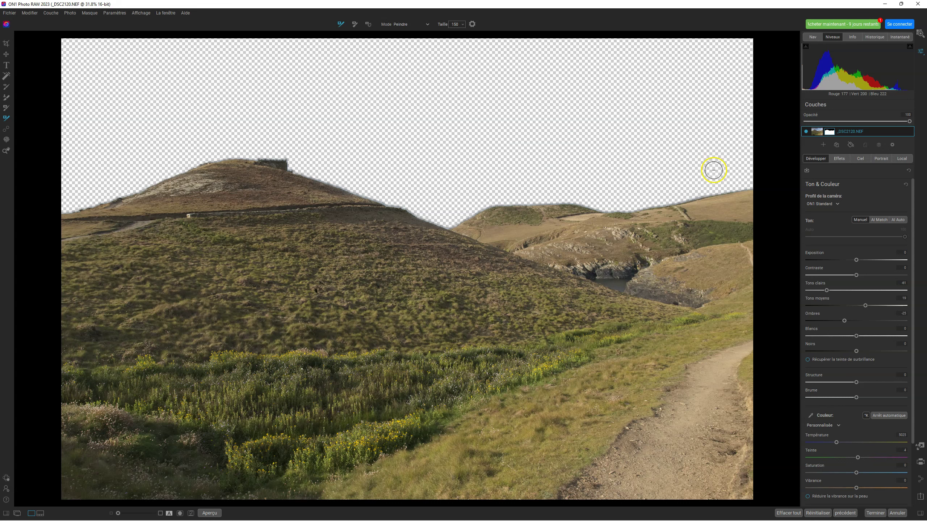
- Reset the layer mask, then AI Quick Mask the land so only the sky remains
right_click(832, 133)
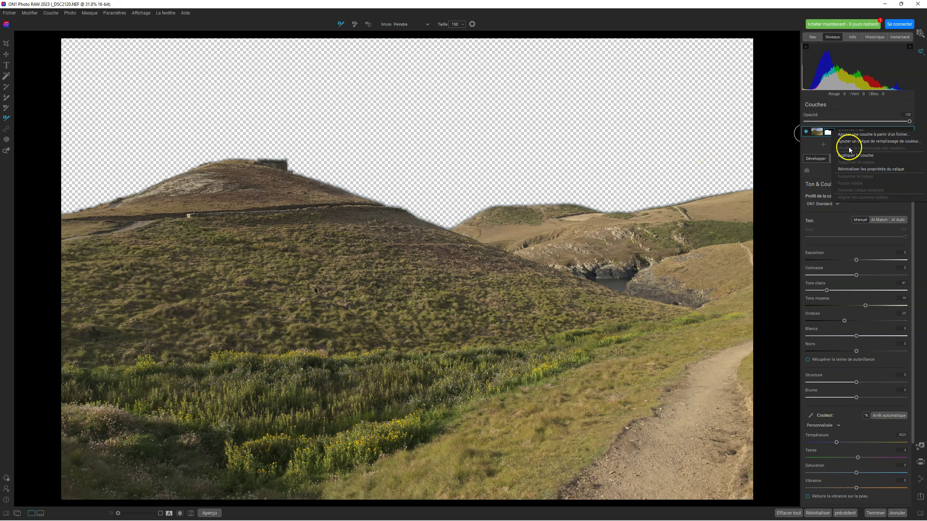
left_click(844, 169)
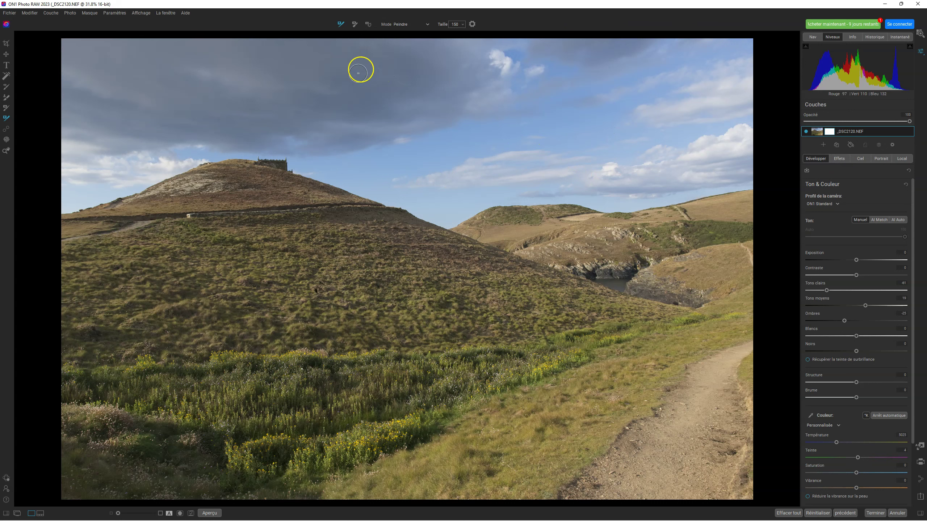
left_click(6, 109)
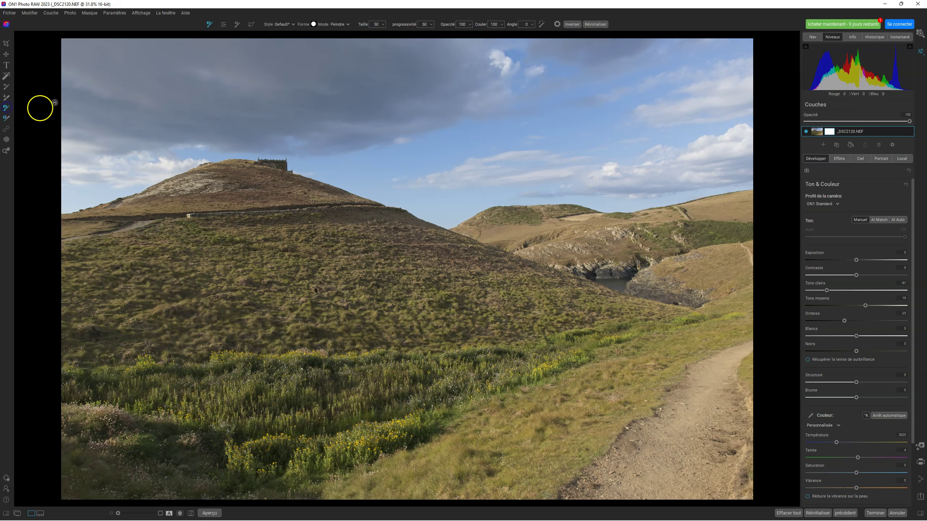
left_click(237, 25)
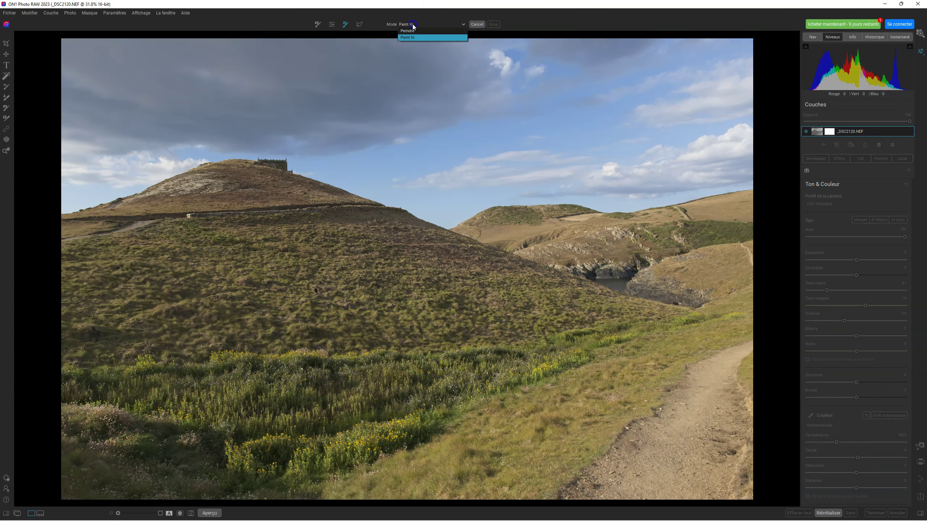
left_click(267, 324)
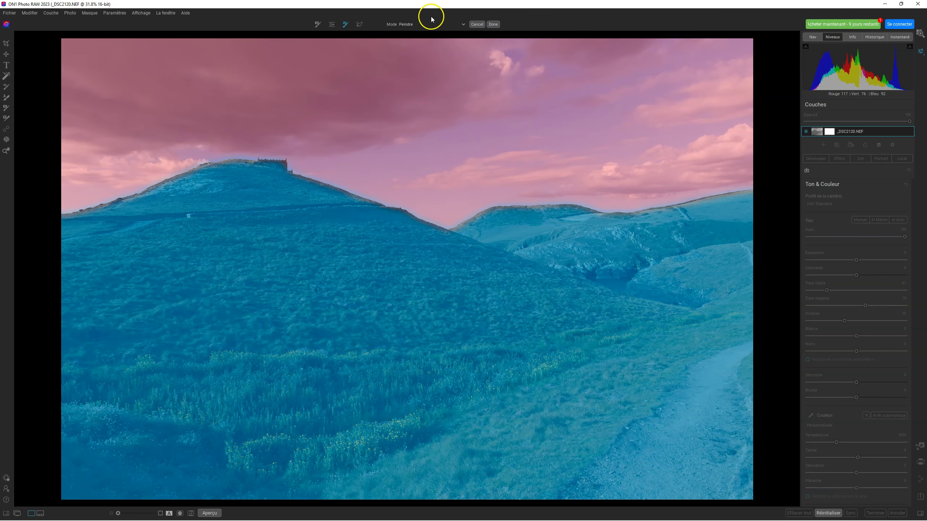
left_click(493, 25)
left_click(493, 25)
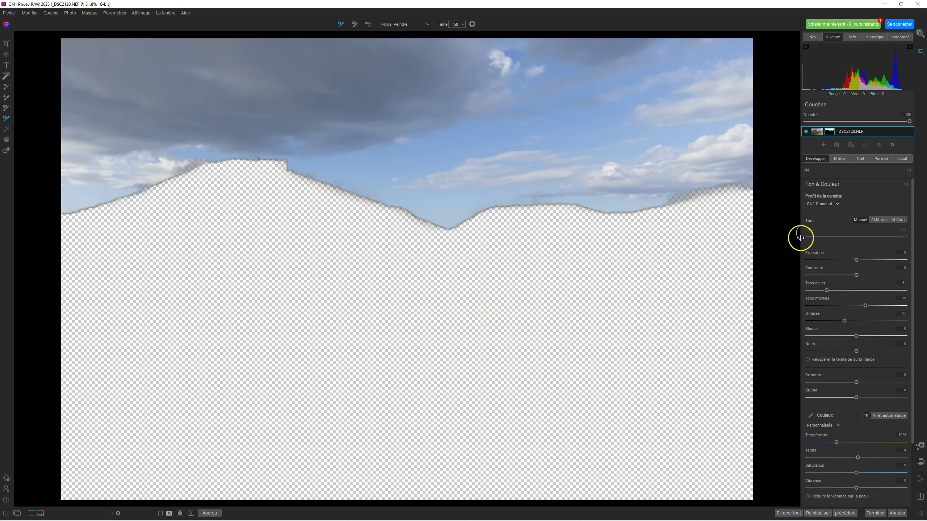
- Inspect the AI mask in black-and-white Affichage view and raise its midtone Niveaux level
left_click(829, 132)
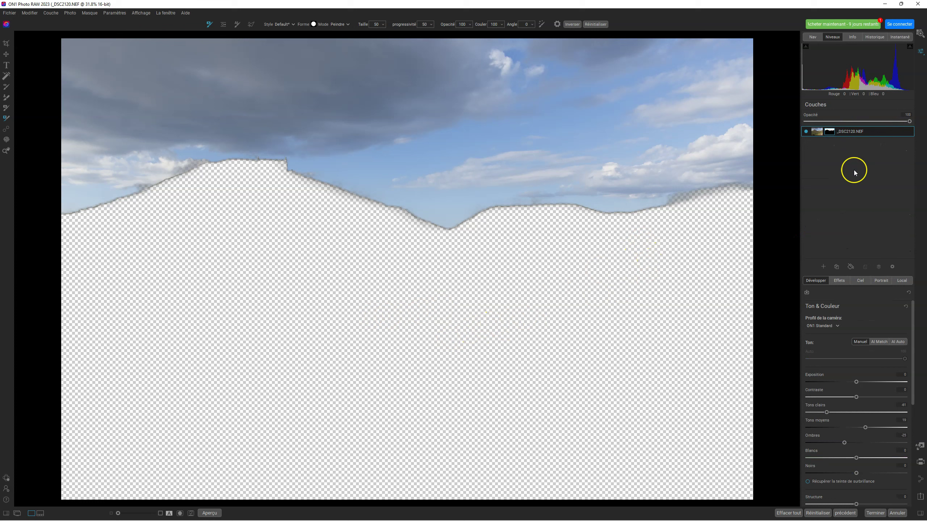
left_click(829, 132)
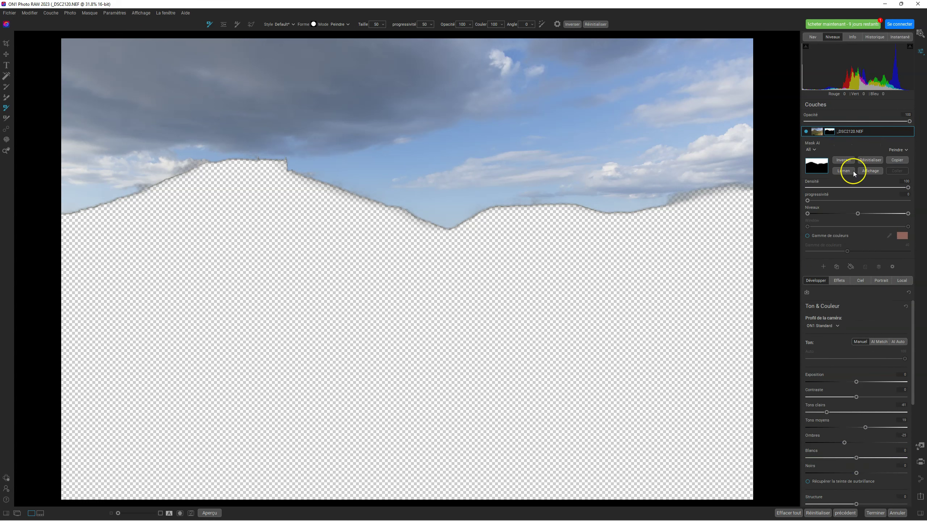
left_click(871, 171)
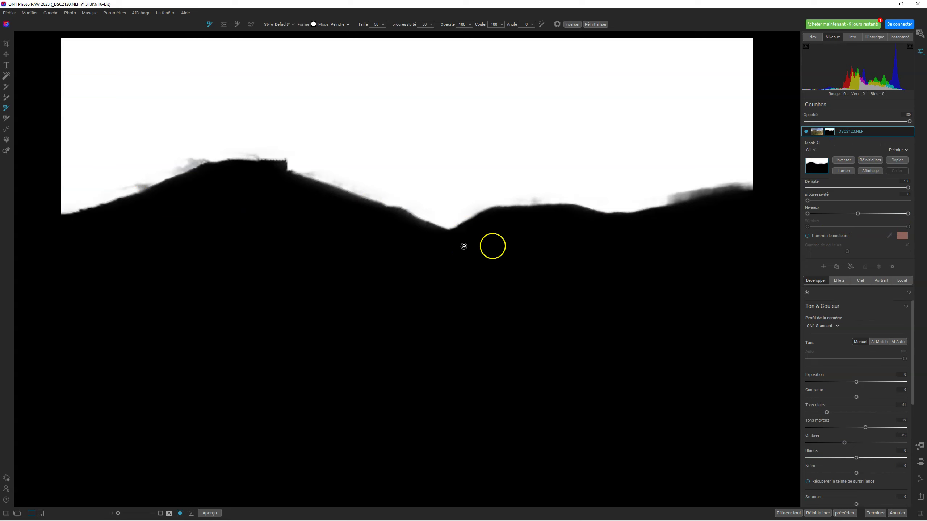
left_click(7, 120)
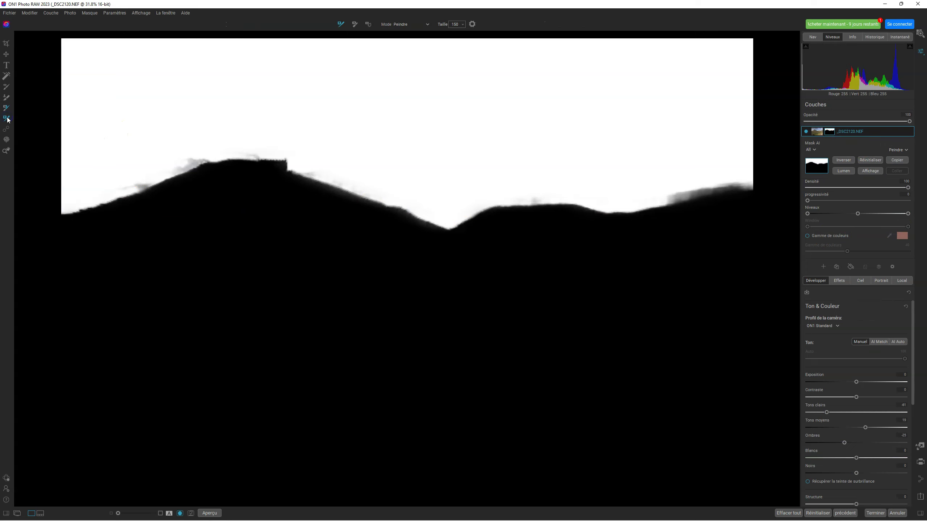
left_click(6, 108)
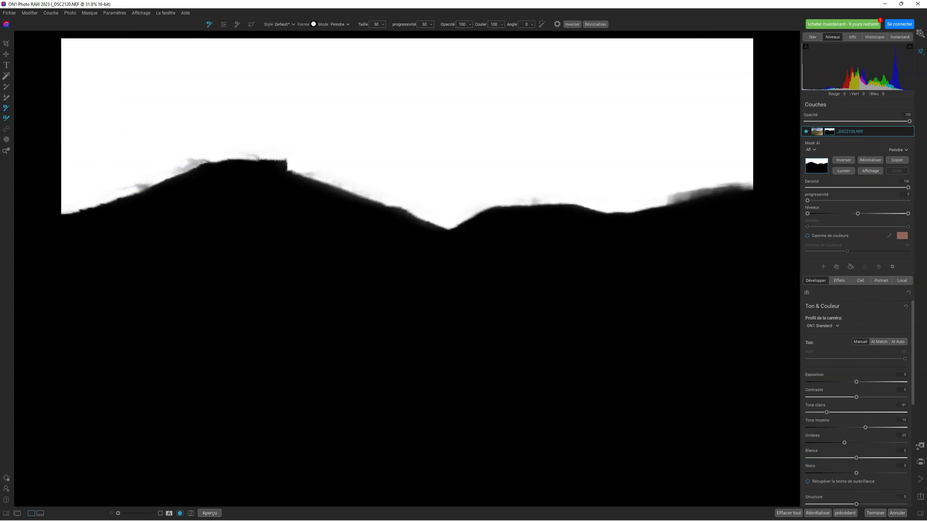
mouse_move(857, 213)
left_mouse_down()
mouse_move(847, 211)
mouse_move(894, 212)
mouse_move(873, 213)
left_mouse_up()
left_click(871, 170)
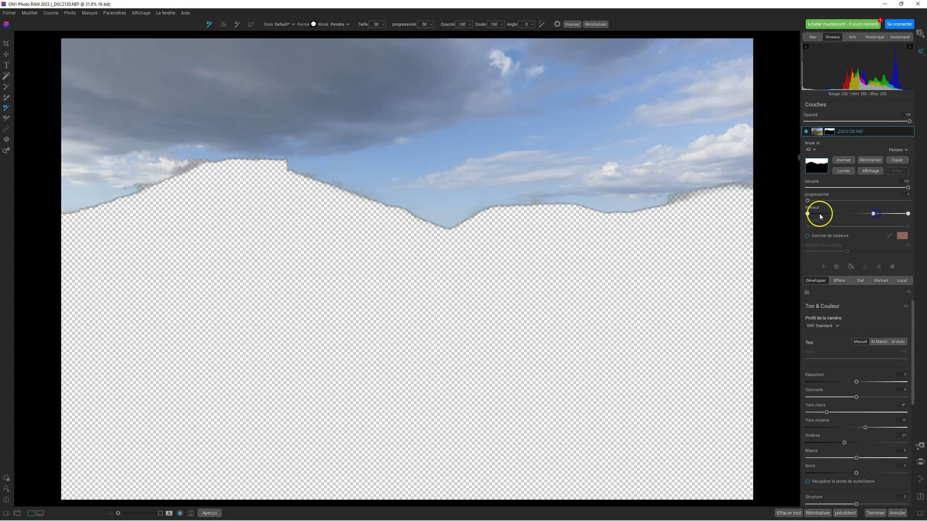
- Raise the mask's black point, then reset the layer properties to remove the mask
mouse_move(807, 213)
left_mouse_down()
mouse_move(831, 213)
mouse_move(807, 214)
left_mouse_up()
left_click(829, 132)
right_click(829, 134)
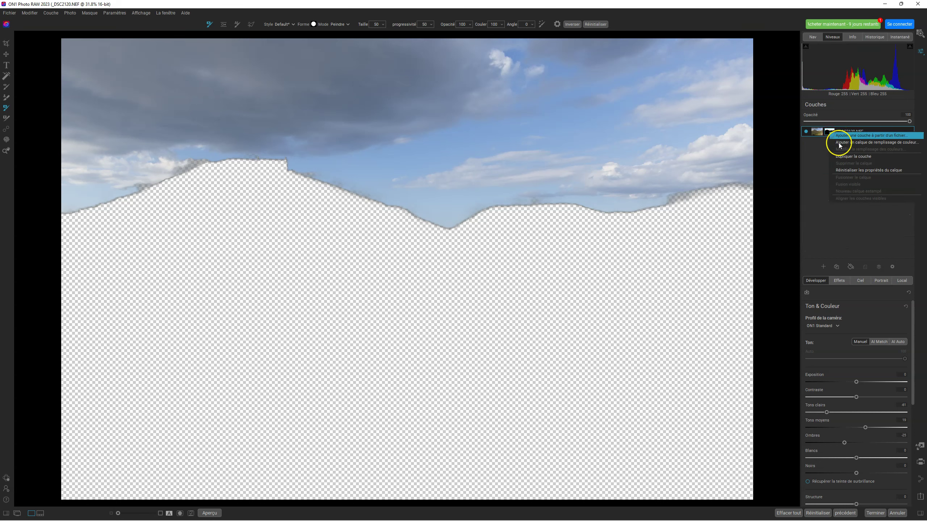
left_click(846, 175)
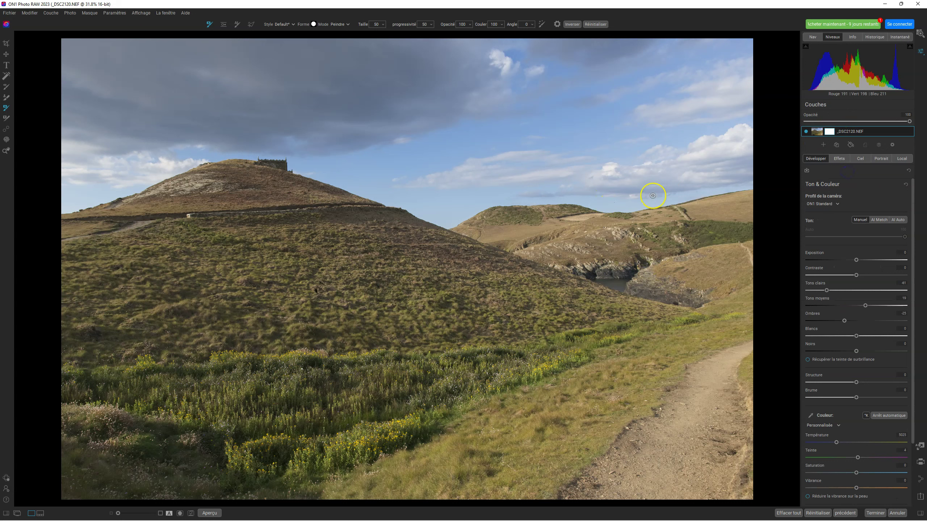
- AI Quick Mask the cloudy sky in Paint In mode so the hills turn transparent
left_click(6, 109)
left_click(13, 108)
left_click(237, 25)
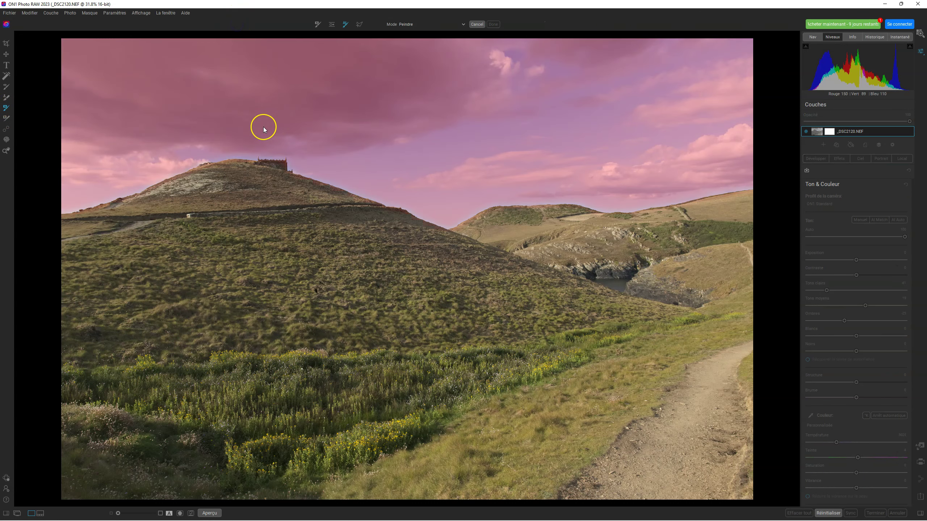
left_click(417, 112)
left_click(414, 25)
left_click(412, 38)
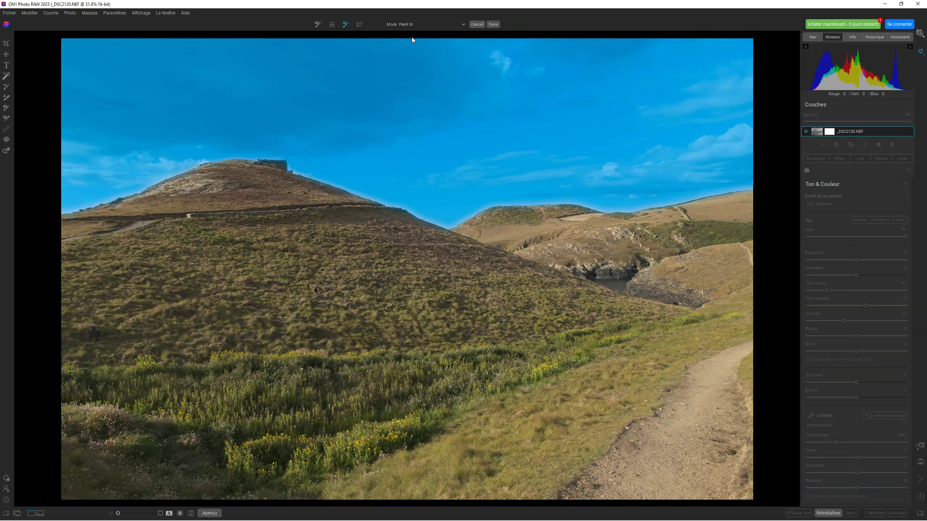
left_click(494, 25)
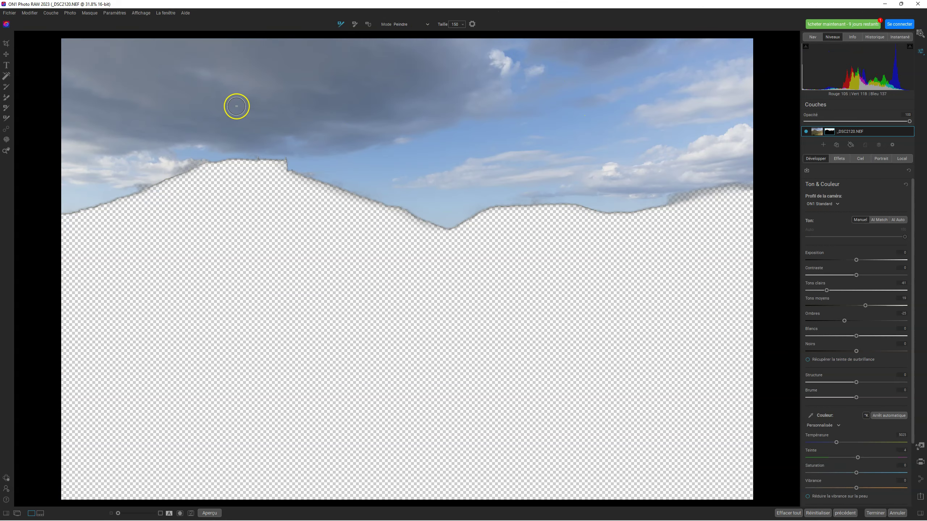
- Toggle Inverser three times on the sky mask, then reset the layer properties to clear it
left_click(830, 132)
left_click(844, 161)
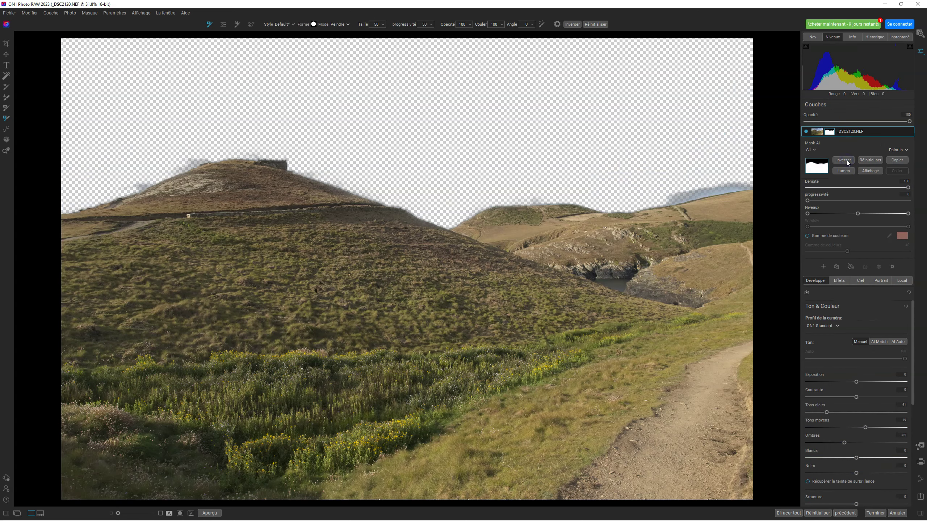
left_click(847, 160)
left_click(847, 160)
right_click(830, 133)
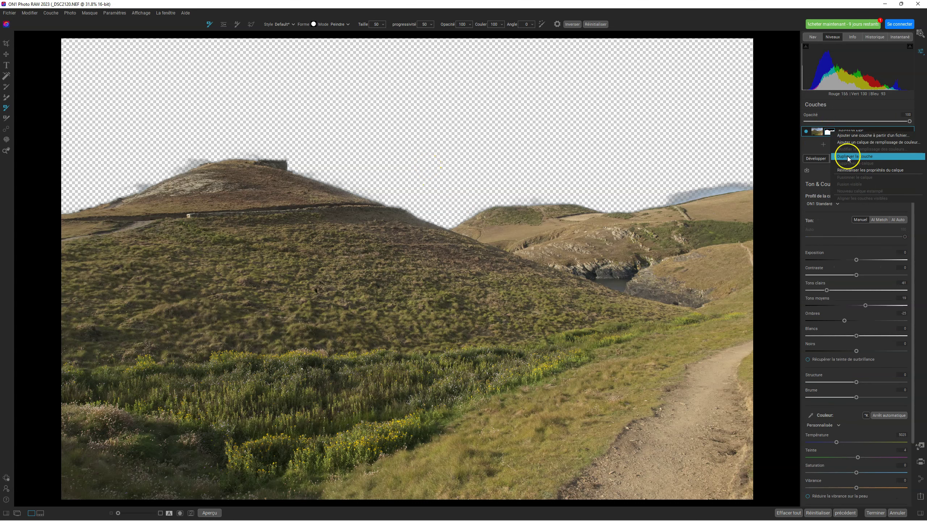
left_click(847, 170)
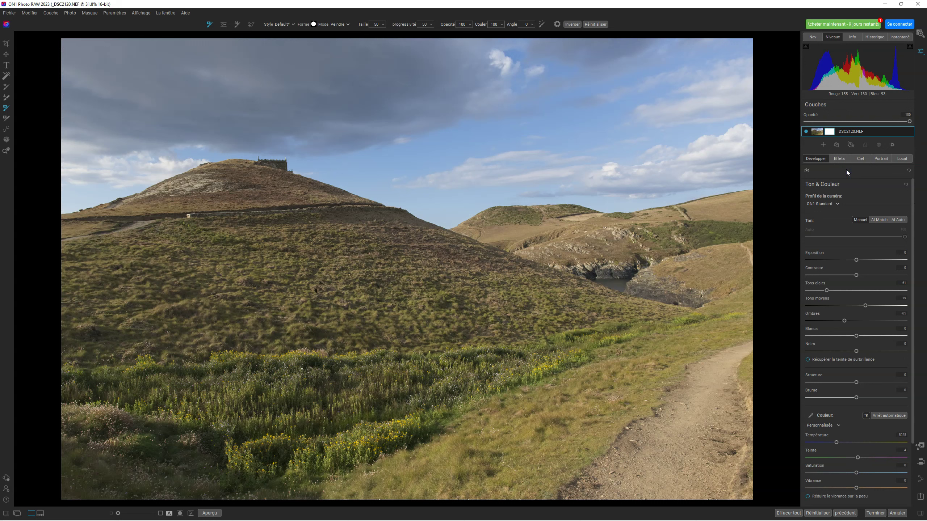
- Increase the Brume haze correction and set Structure to 13
left_click_drag(855, 397, 845, 397)
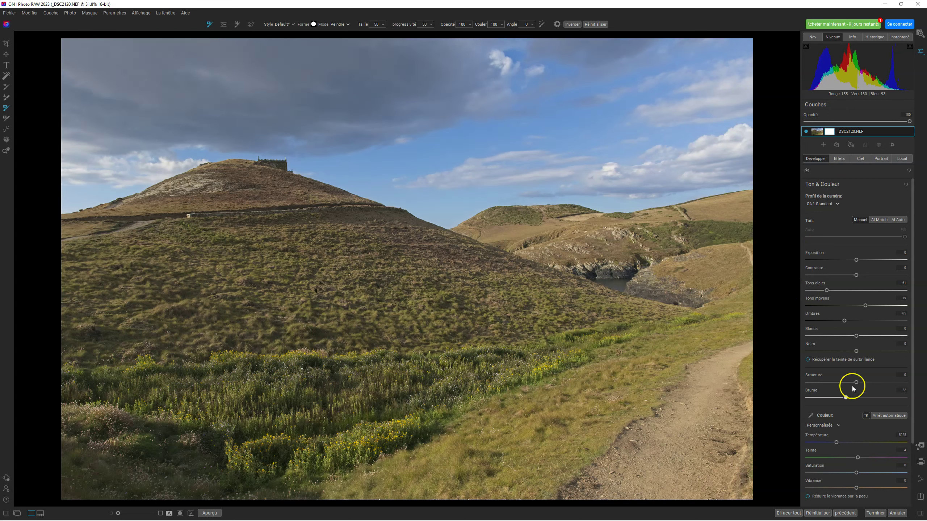
left_click_drag(856, 382, 863, 382)
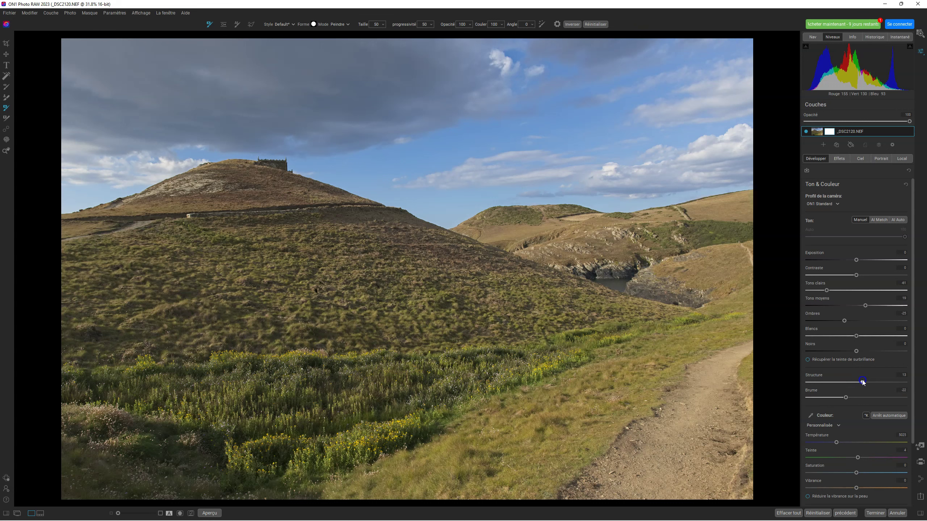